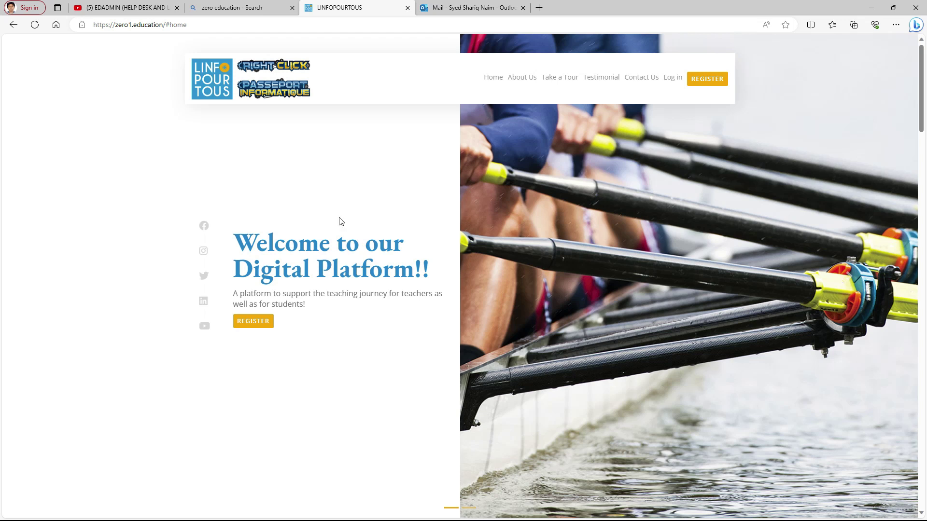
Step: Open the book registration form on the zero1.education website
{"action": "left_click", "coordinate": [206, 25]}
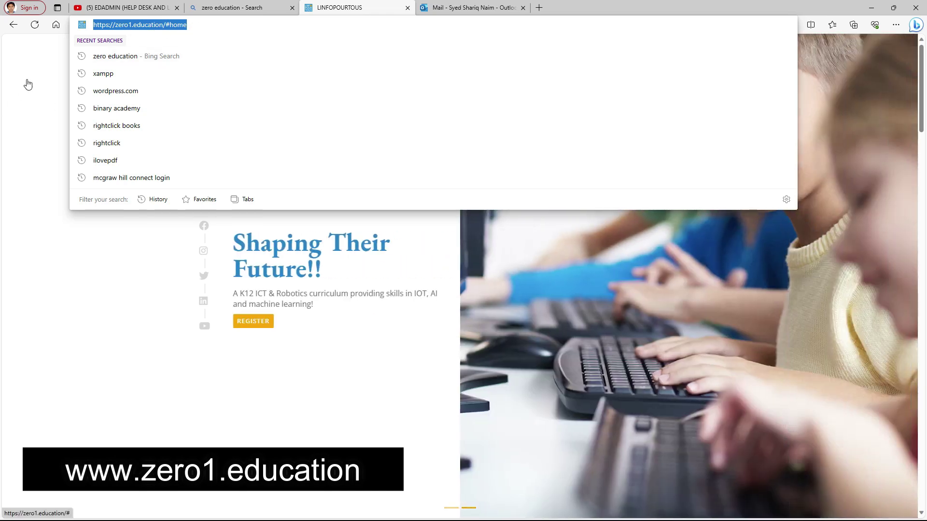
{"action": "left_click", "coordinate": [922, 118]}
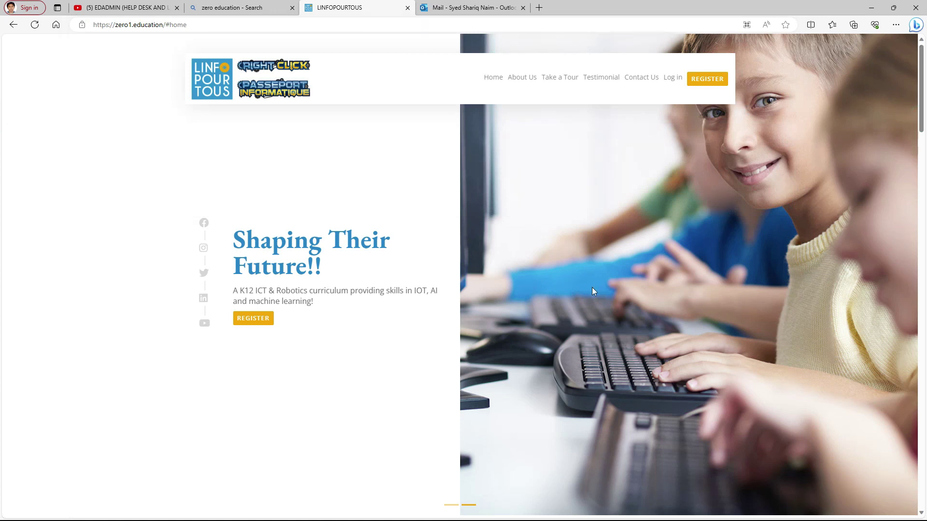
{"action": "left_click", "coordinate": [700, 82]}
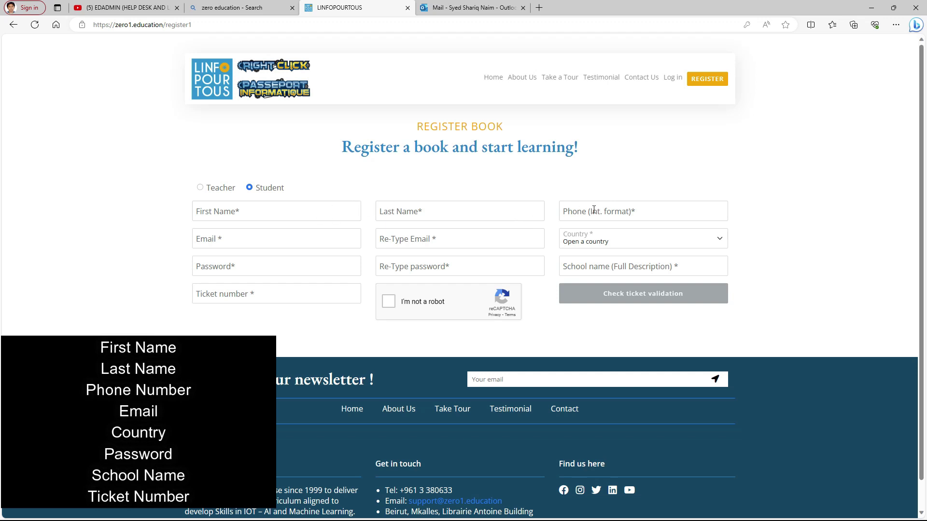
Step: Examine the student registration form's email, re-typed email, country and ticket number fields, including the available country options
{"action": "left_click", "coordinate": [280, 243]}
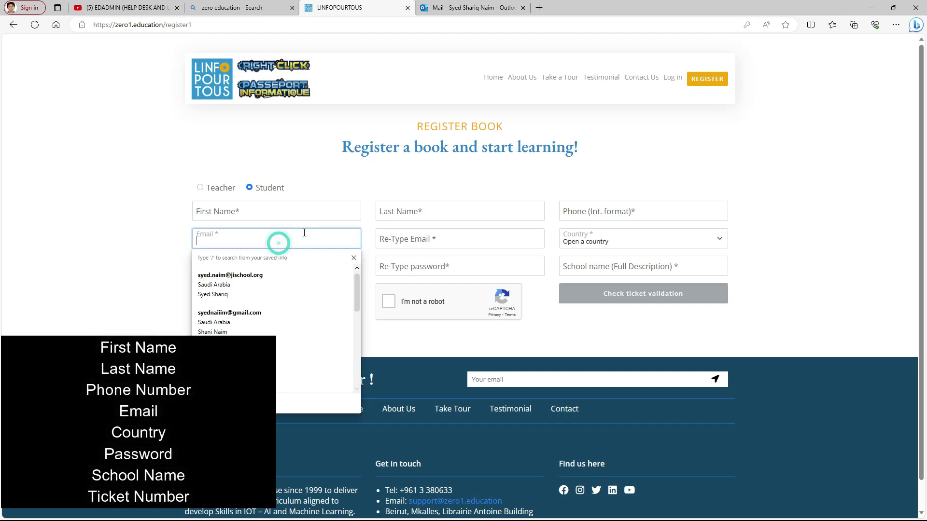
{"action": "left_click", "coordinate": [413, 239]}
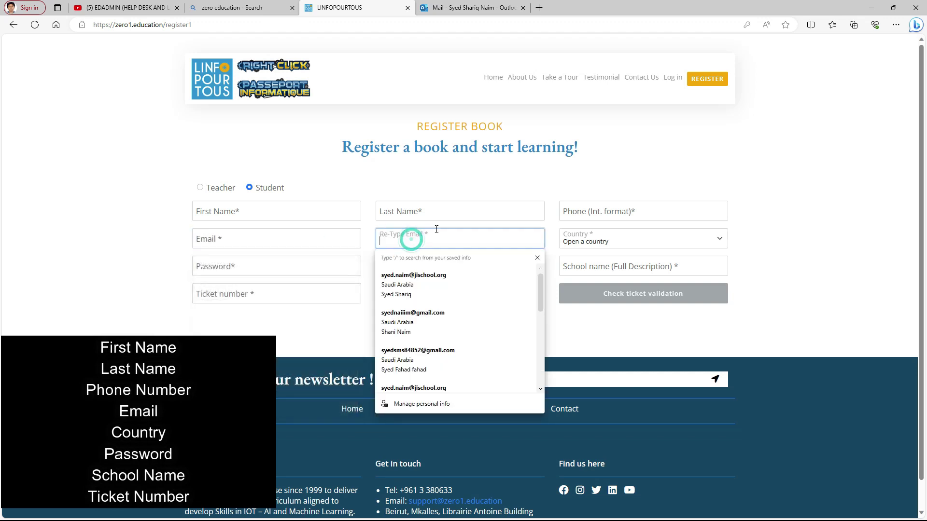
{"action": "left_click", "coordinate": [660, 239]}
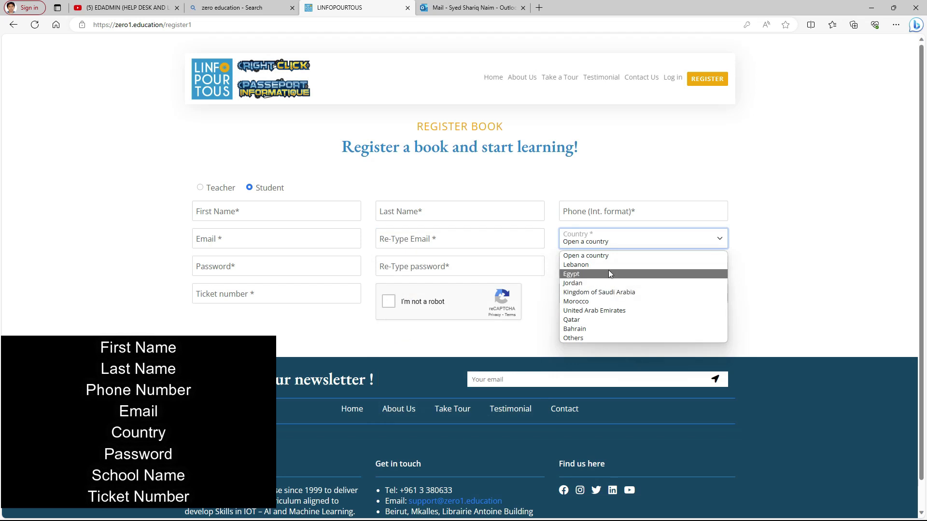
{"action": "left_click", "coordinate": [784, 268]}
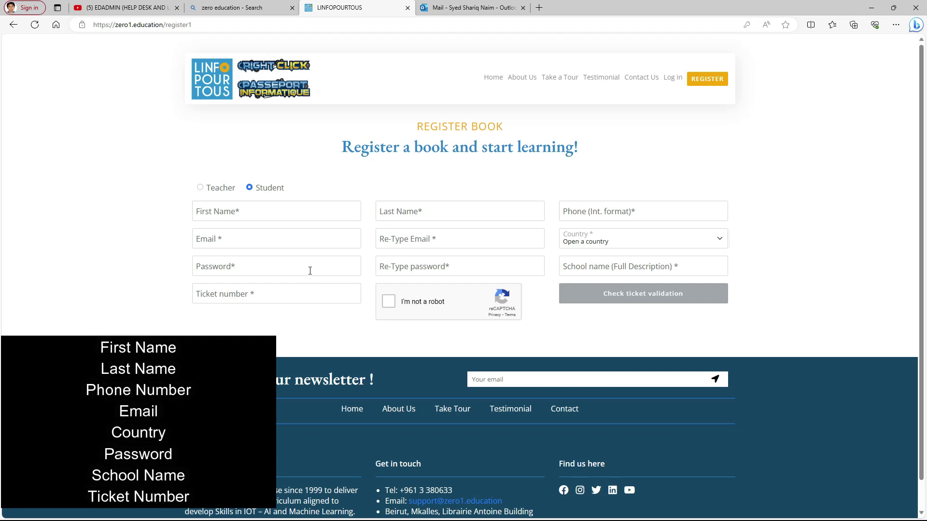
{"action": "left_click", "coordinate": [300, 296]}
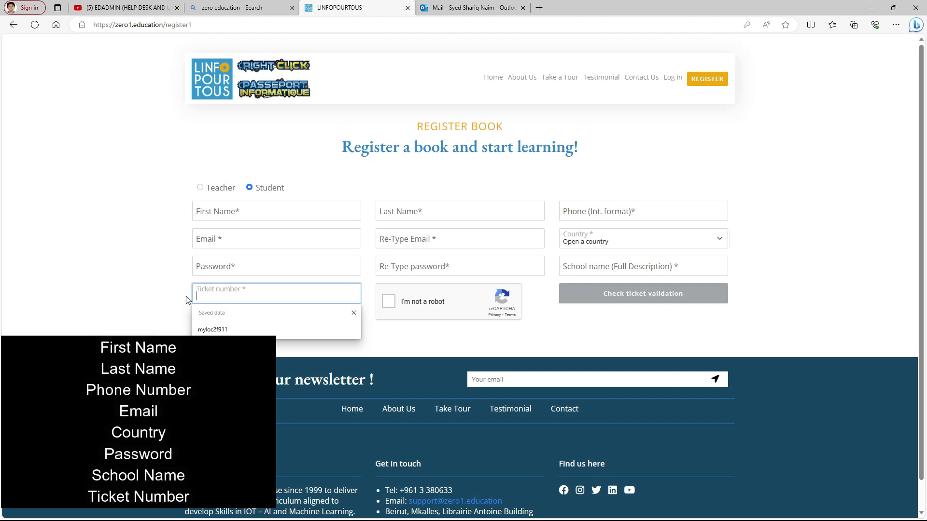
{"action": "left_click", "coordinate": [166, 300]}
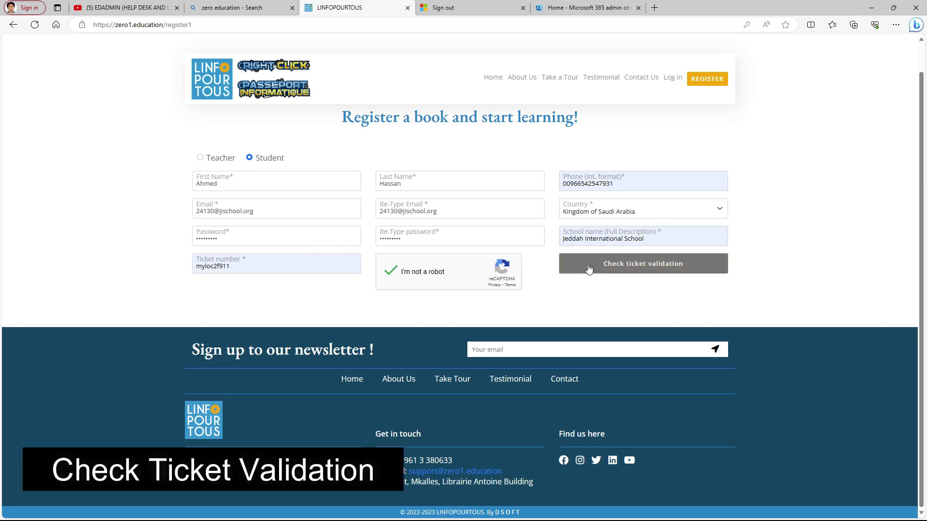
Step: Replace the ticket number in the completed student form, check its validation and decline saving the account password
{"action": "double_click", "coordinate": [255, 265]}
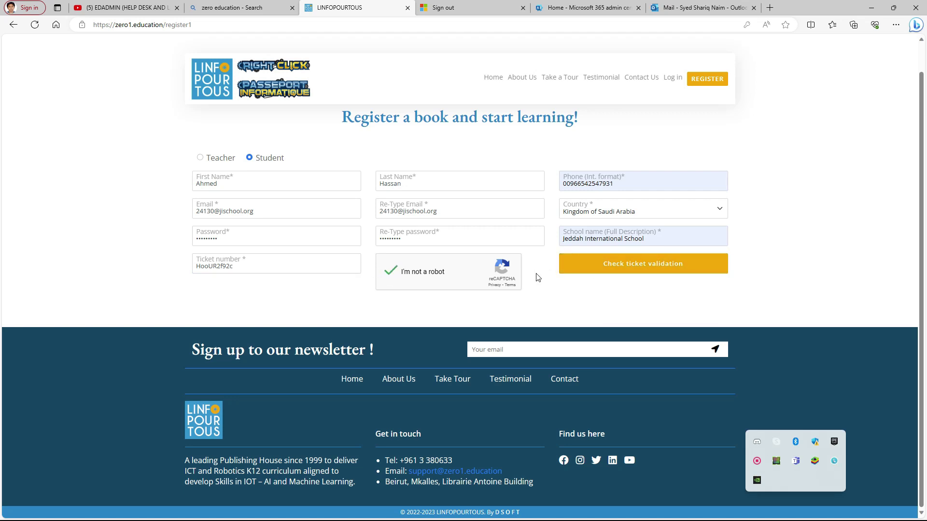
{"action": "left_click", "coordinate": [620, 266]}
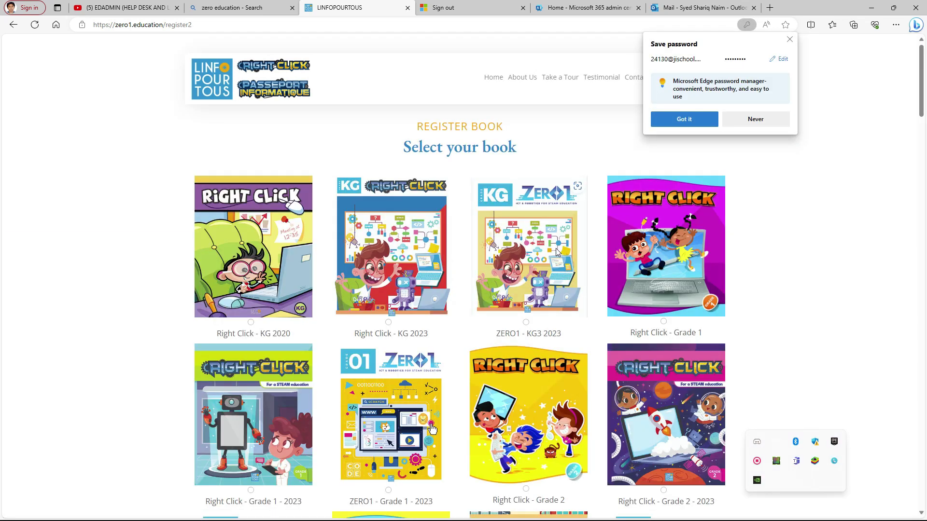
{"action": "left_click", "coordinate": [758, 119]}
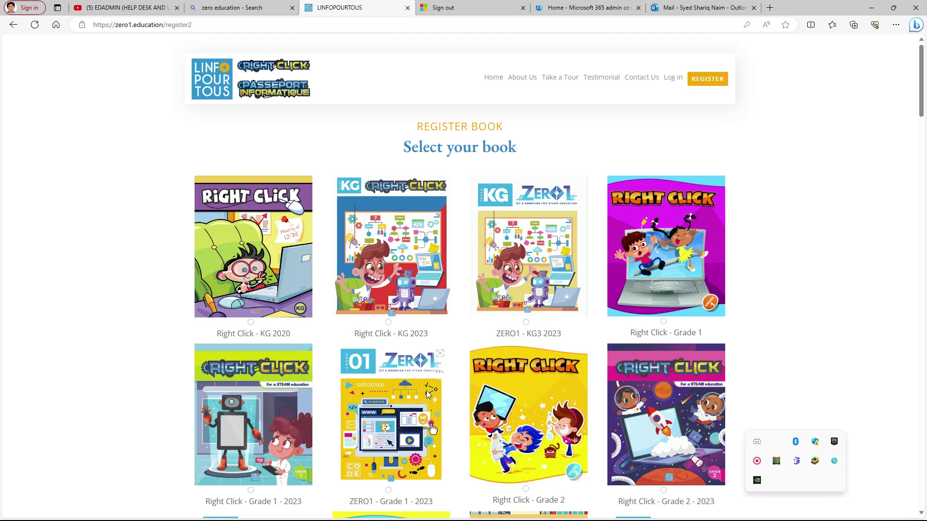
Step: Look through the books by grade, including the ZERO1 2023 editions, and submit the book selection page
{"action": "scroll", "coordinate": [427, 400], "scroll_direction": "down", "scroll_amount": 3}
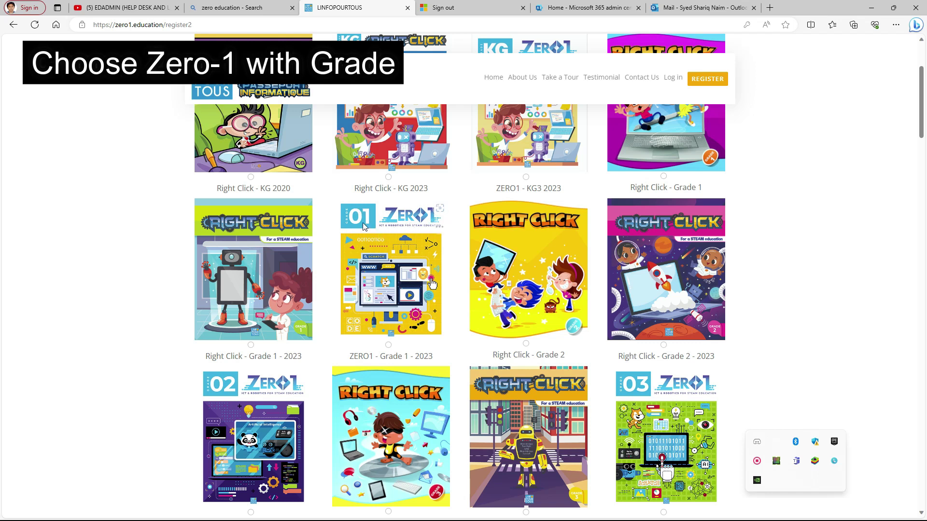
{"action": "scroll", "coordinate": [474, 376], "scroll_direction": "down", "scroll_amount": 9}
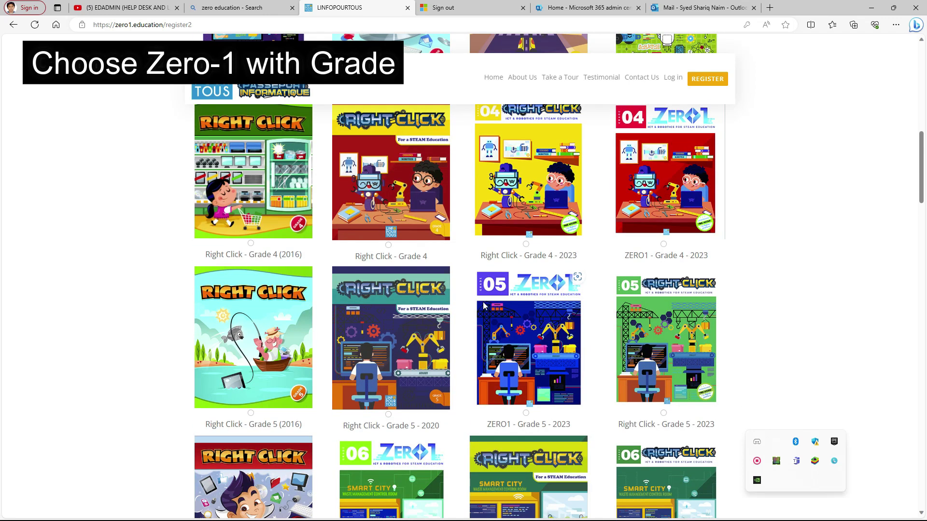
{"action": "scroll", "coordinate": [558, 369], "scroll_direction": "down", "scroll_amount": 3}
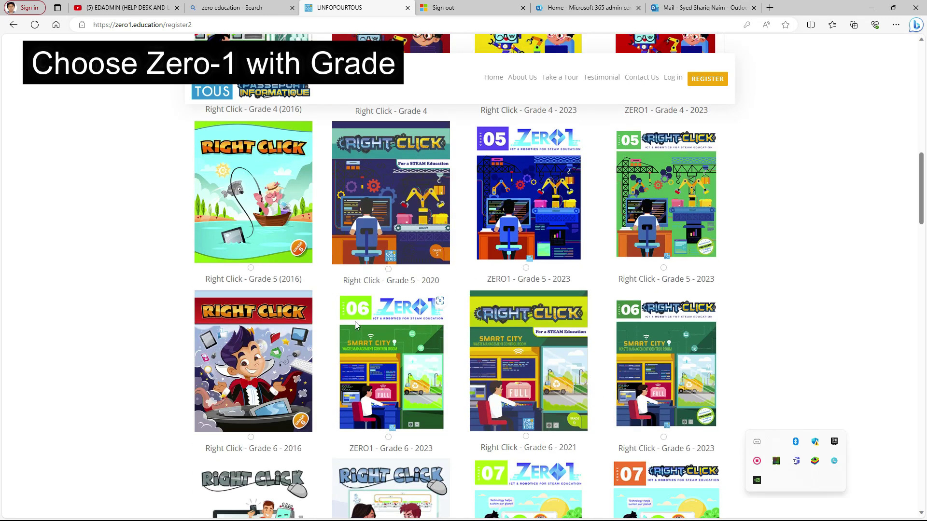
{"action": "scroll", "coordinate": [558, 368], "scroll_direction": "down", "scroll_amount": 4}
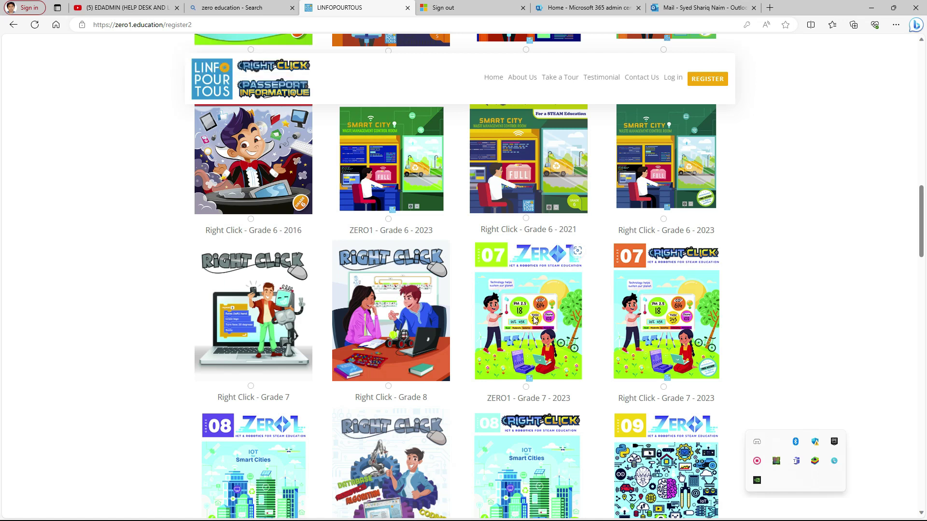
{"action": "scroll", "coordinate": [558, 359], "scroll_direction": "down", "scroll_amount": 9}
{"action": "scroll", "coordinate": [558, 359], "scroll_direction": "down", "scroll_amount": 20}
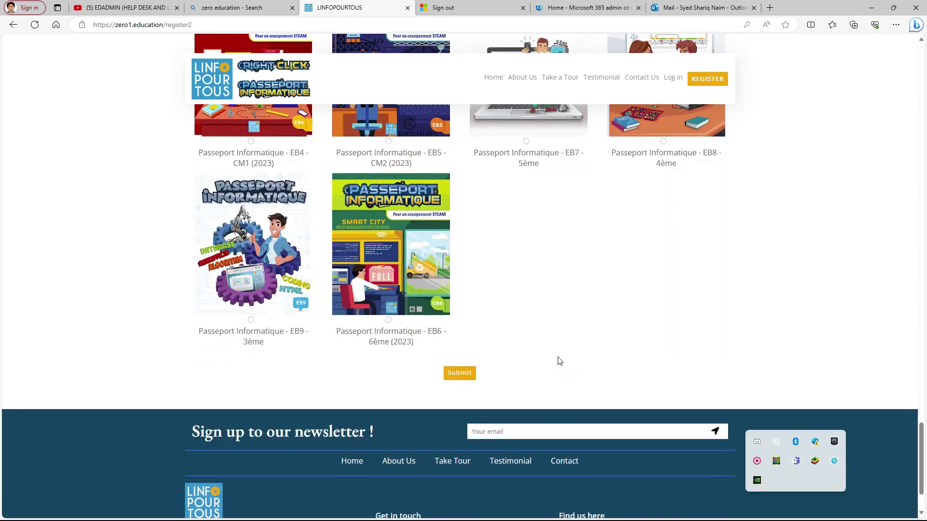
{"action": "left_click", "coordinate": [460, 373]}
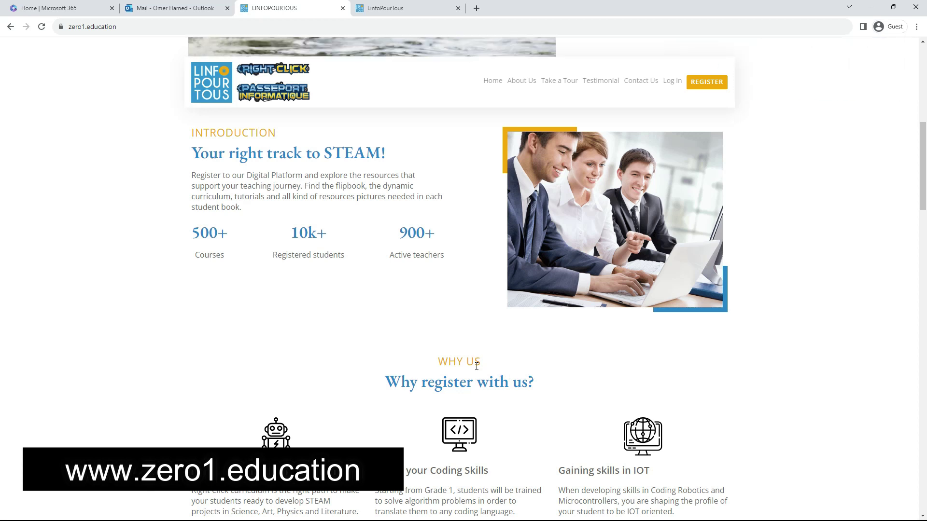
Step: Open the login page of zero1.education
{"action": "left_click", "coordinate": [132, 32]}
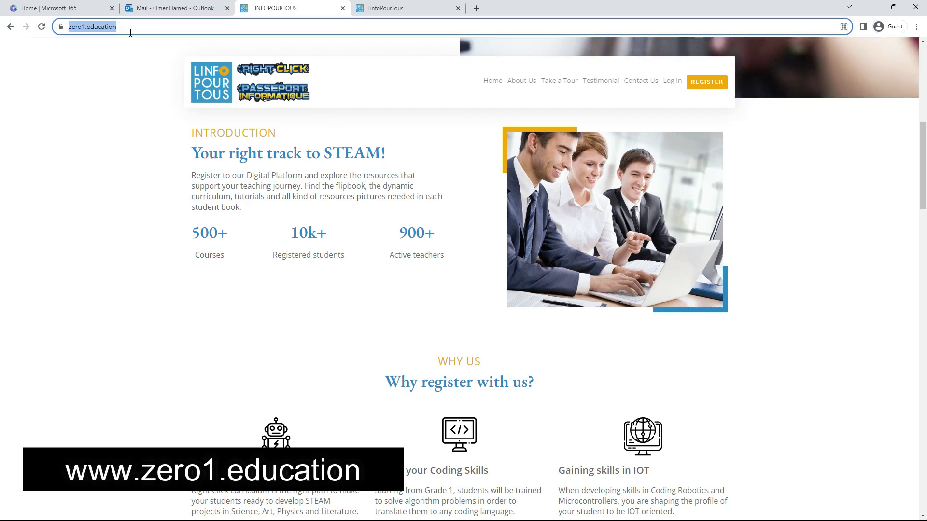
{"action": "left_click", "coordinate": [104, 108]}
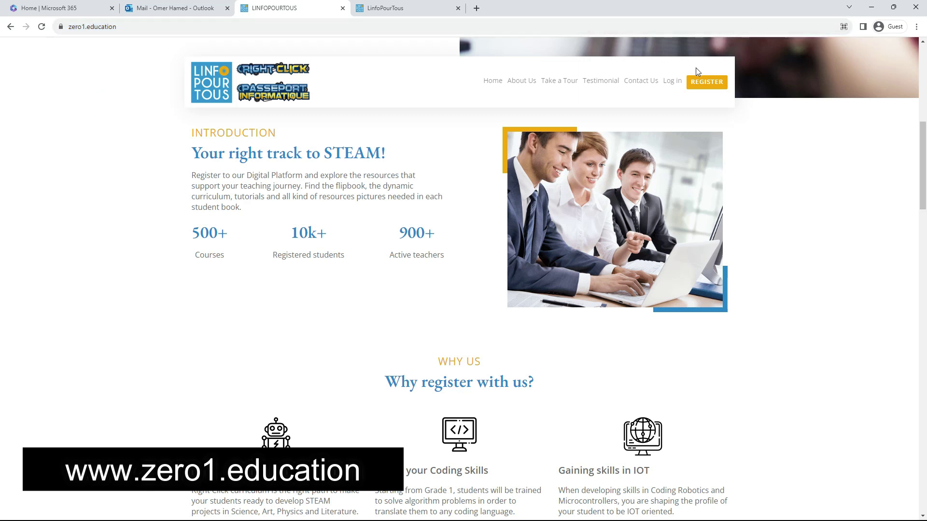
{"action": "left_click", "coordinate": [673, 85]}
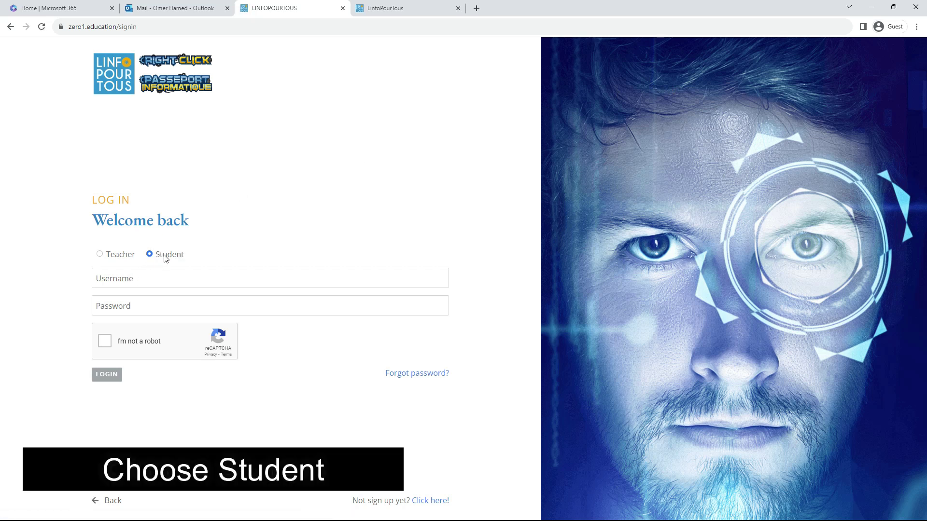
Step: Log in as a student with the account's email as username and its password, completing the "I'm not a robot" check
{"action": "left_click", "coordinate": [177, 283]}
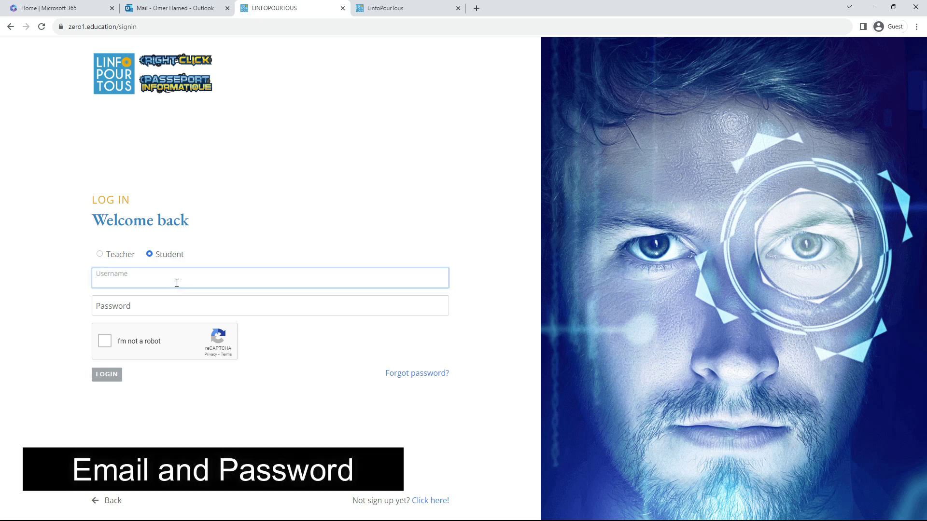
{"action": "key", "text": "ctrl+v"}
{"action": "left_click_drag", "start_coordinate": [155, 283], "coordinate": [62, 273]}
{"action": "key", "text": "BackSpace"}
{"action": "key", "text": "ctrl+v"}
{"action": "key", "text": "Tab"}
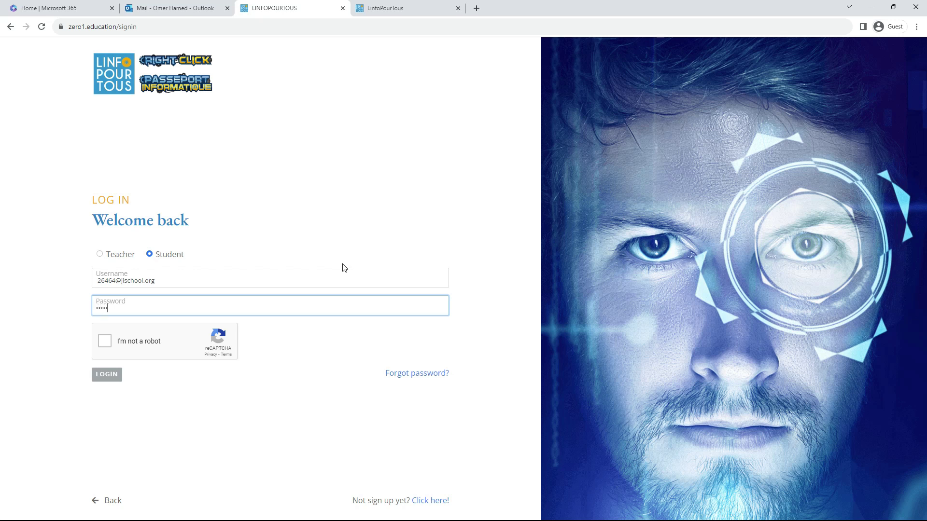
{"action": "type", "text": "•"}
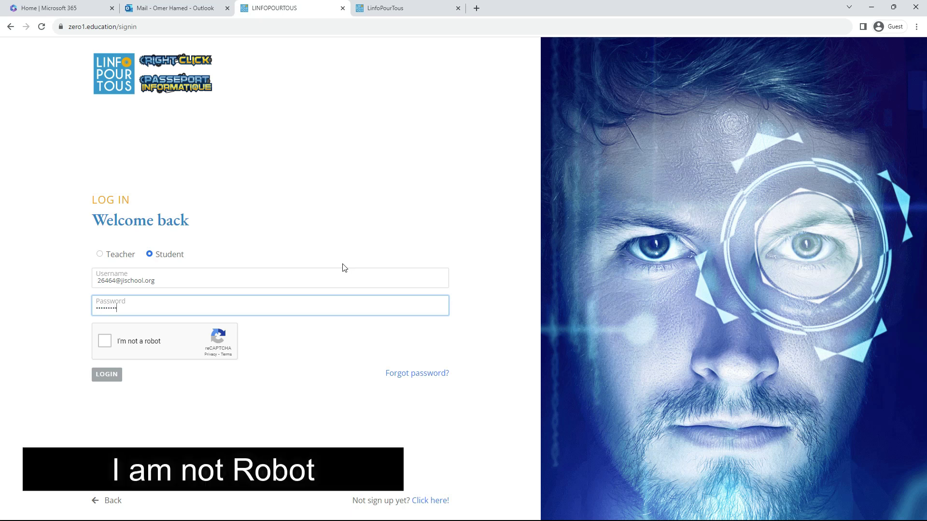
{"action": "left_click", "coordinate": [105, 342]}
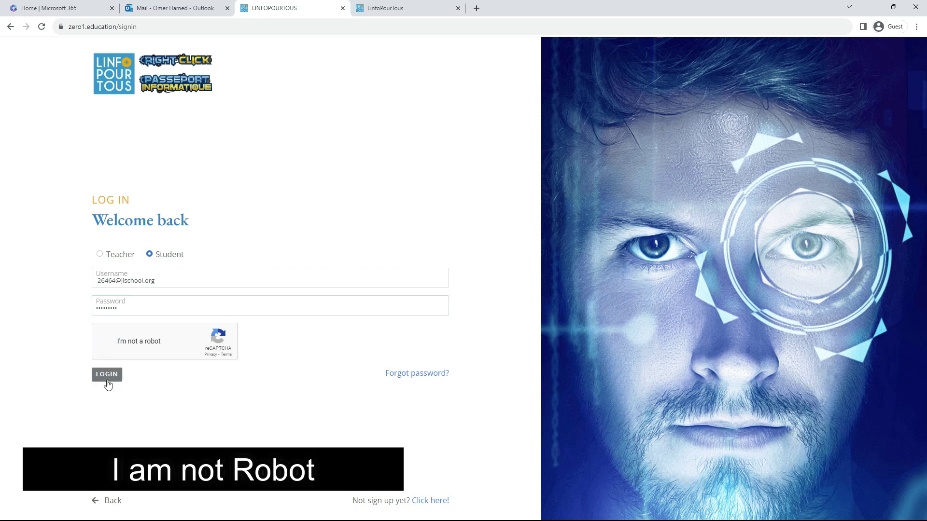
{"action": "left_click", "coordinate": [107, 376]}
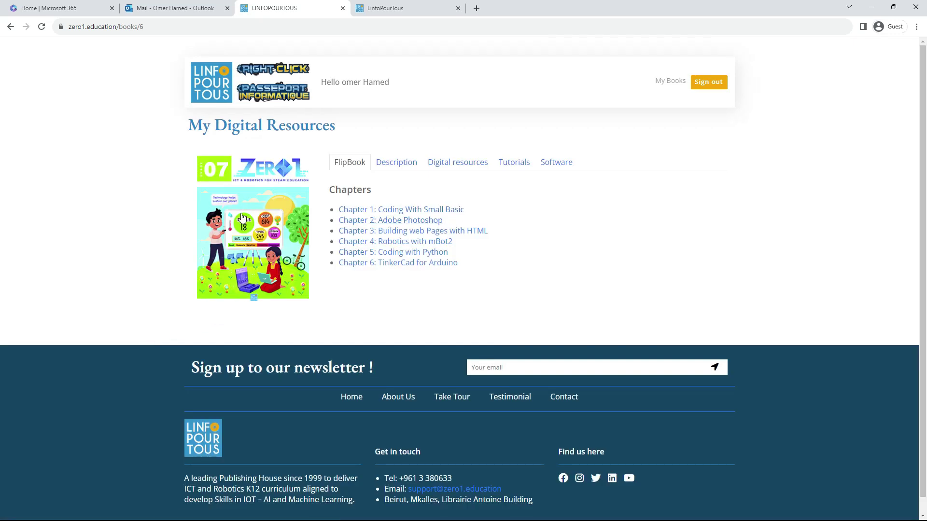
Step: Open the full ZERO1 Grade 7 flipbook from its cover and page forward through the table of contents and Small Basic lessons
{"action": "scroll", "coordinate": [259, 248], "scroll_direction": "down", "scroll_amount": 1}
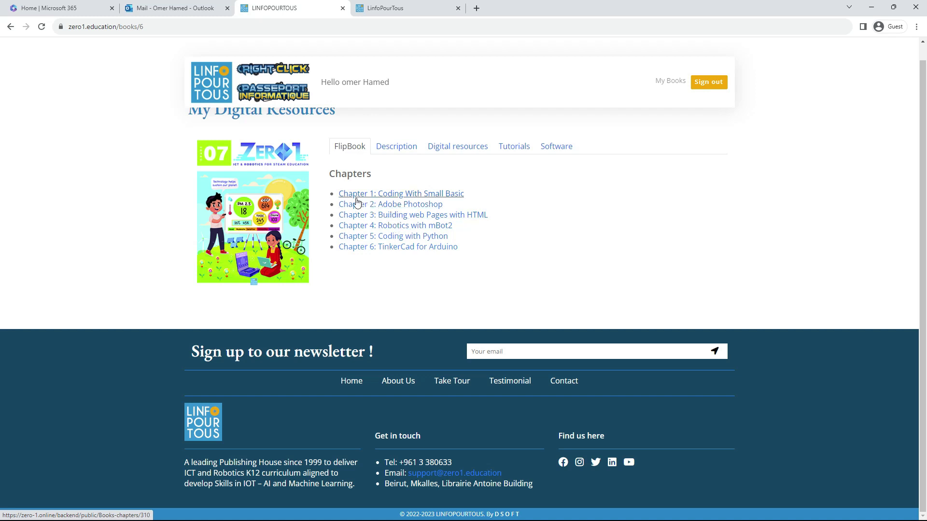
{"action": "left_click", "coordinate": [256, 221]}
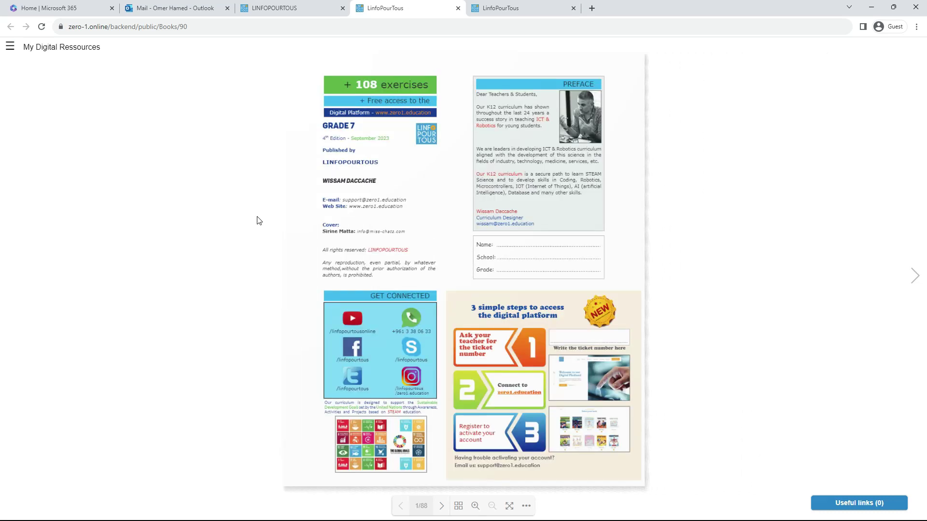
{"action": "left_click", "coordinate": [912, 280]}
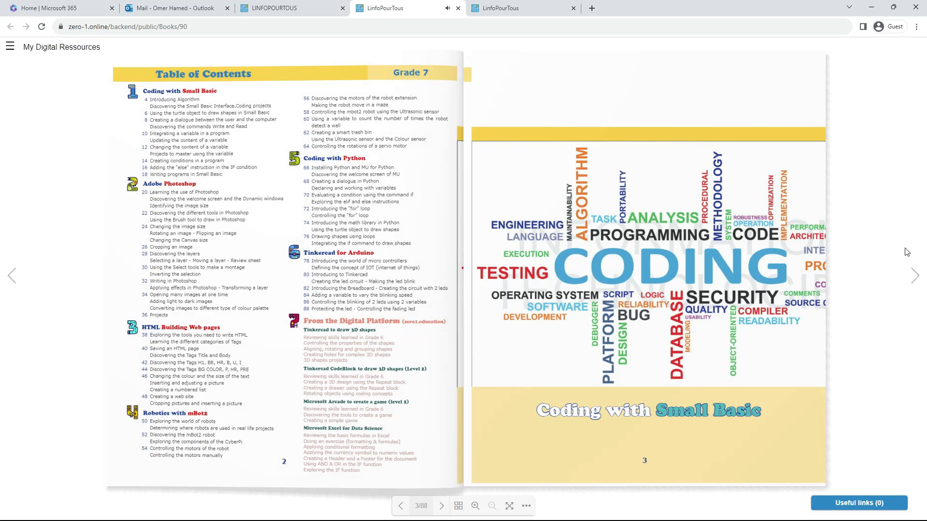
{"action": "left_click", "coordinate": [915, 278]}
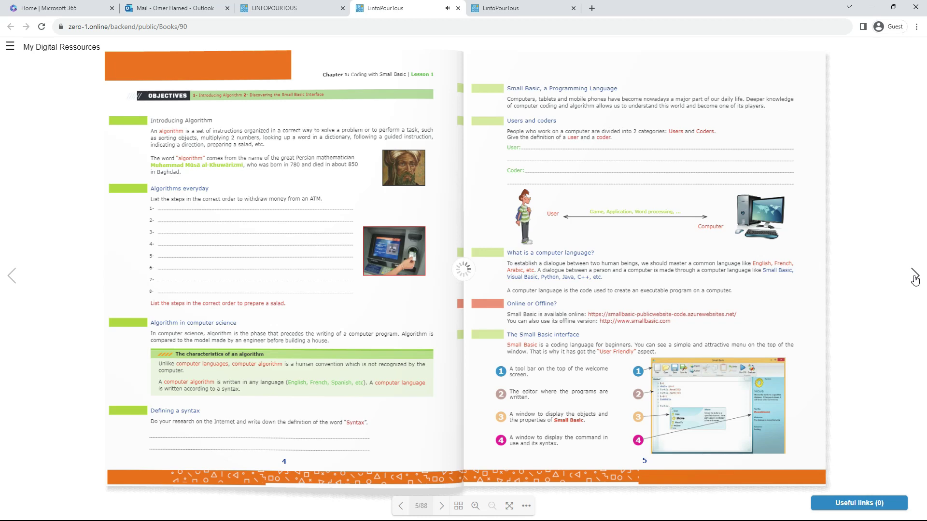
{"action": "left_click", "coordinate": [915, 278]}
{"action": "left_click", "coordinate": [915, 277]}
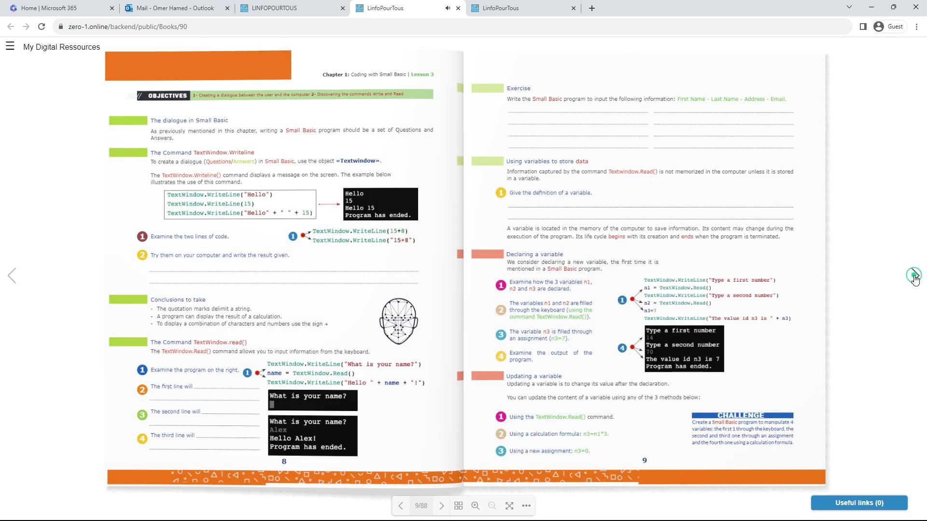
{"action": "left_click", "coordinate": [915, 277]}
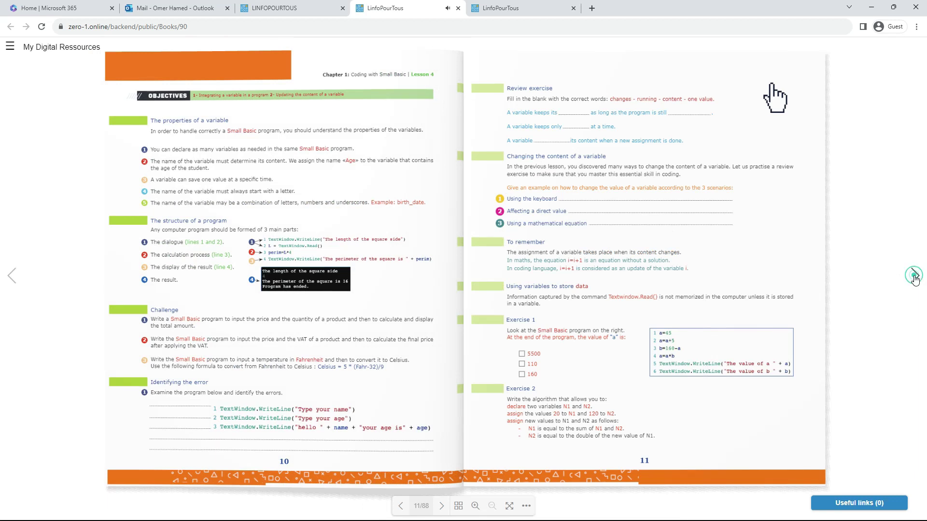
{"action": "left_click", "coordinate": [915, 278]}
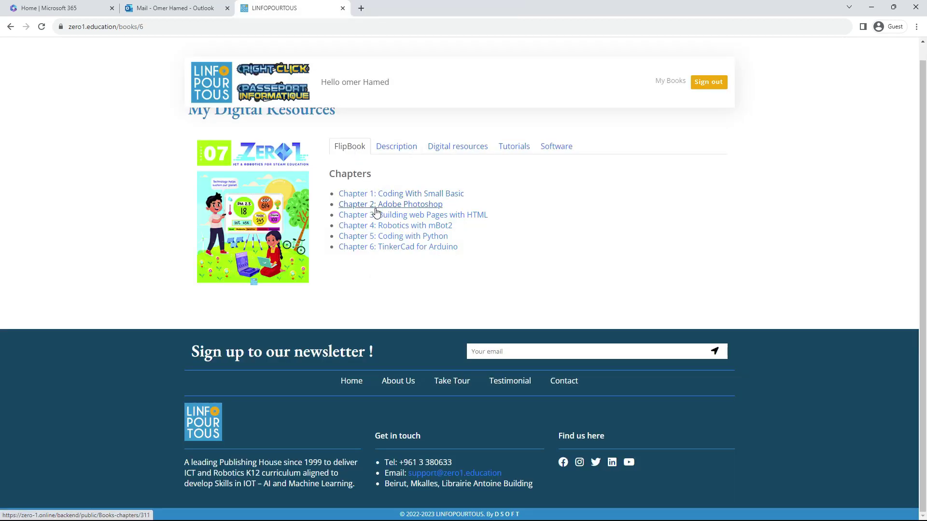
Step: Open the separate flipbook for Chapter 1: Coding With Small Basic and turn to its Lesson 1 pages
{"action": "left_click", "coordinate": [411, 196]}
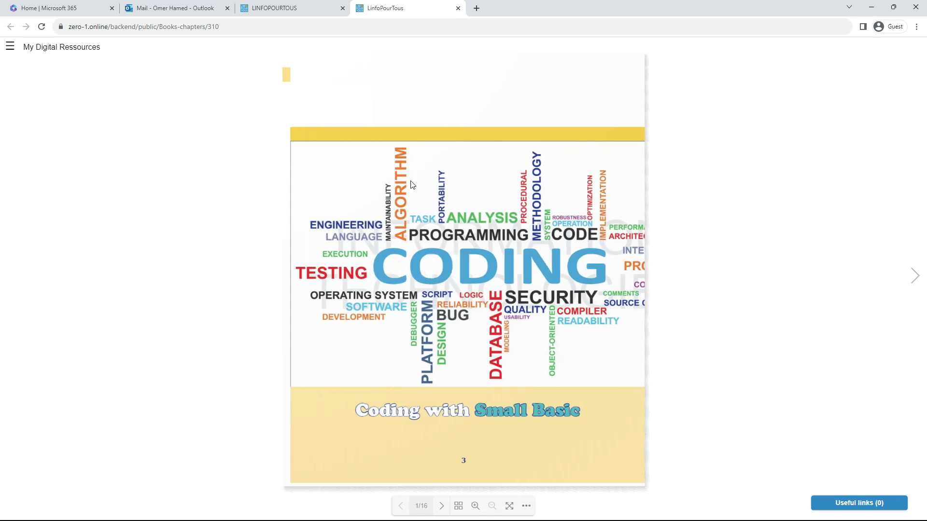
{"action": "left_click", "coordinate": [905, 274]}
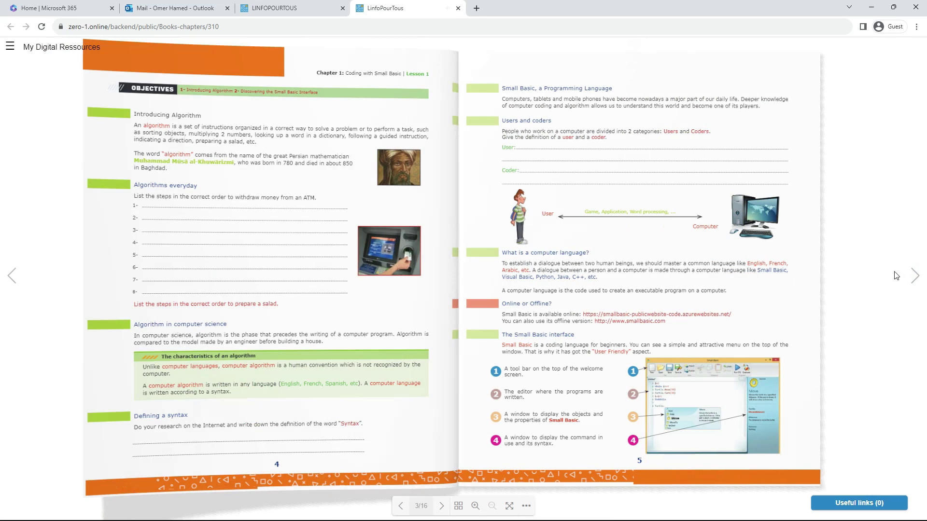
Step: Page forward through the Chapter 1 flipbook to the Lesson 4 pages, 10 and 11
{"action": "left_click", "coordinate": [892, 275]}
{"action": "left_click", "coordinate": [913, 274]}
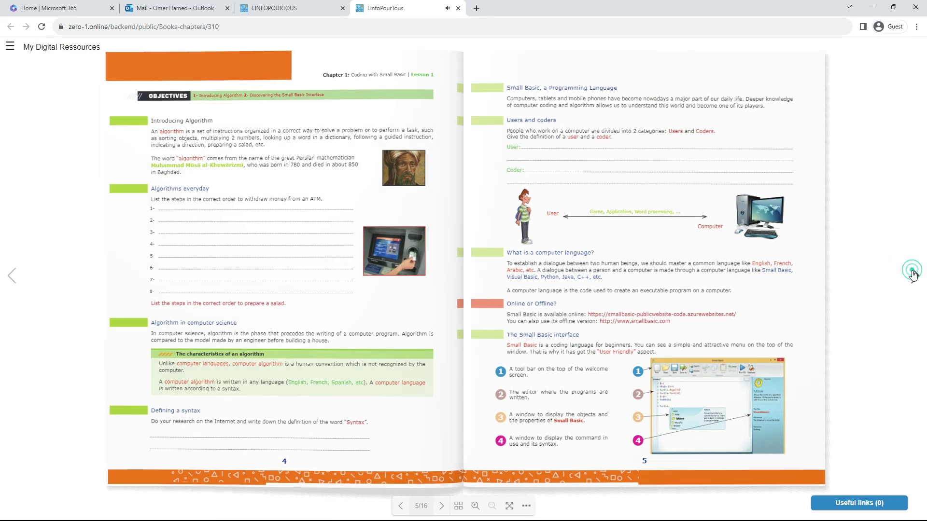
{"action": "left_click", "coordinate": [913, 274]}
{"action": "left_click", "coordinate": [914, 275]}
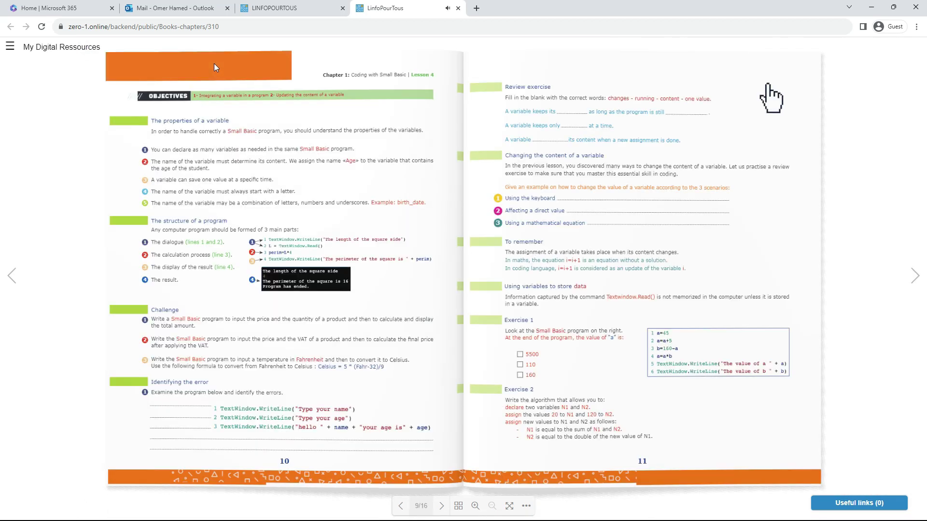
Step: Close the chapter flipbook and highlight the description text of the ZERO1 Grade 7 book
{"action": "key", "text": "ctrl+w"}
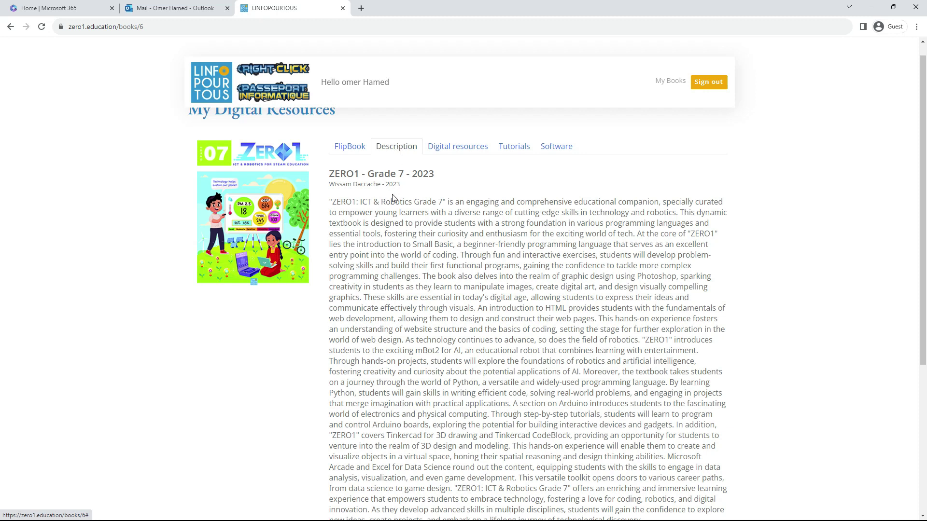
{"action": "left_click_drag", "start_coordinate": [339, 204], "coordinate": [624, 448]}
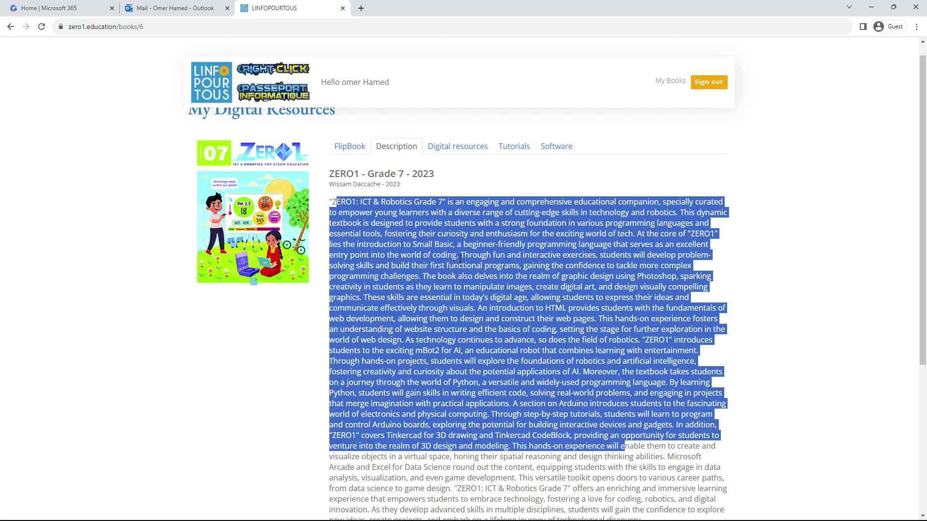
Step: Open the online version of Small Basic from the book's software list, view its editor and close it
{"action": "left_click", "coordinate": [556, 146]}
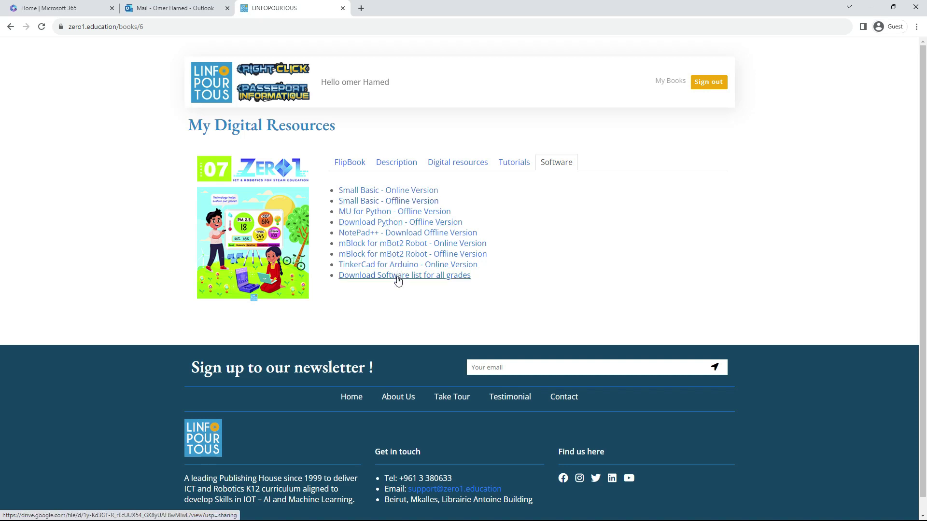
{"action": "left_click", "coordinate": [394, 193]}
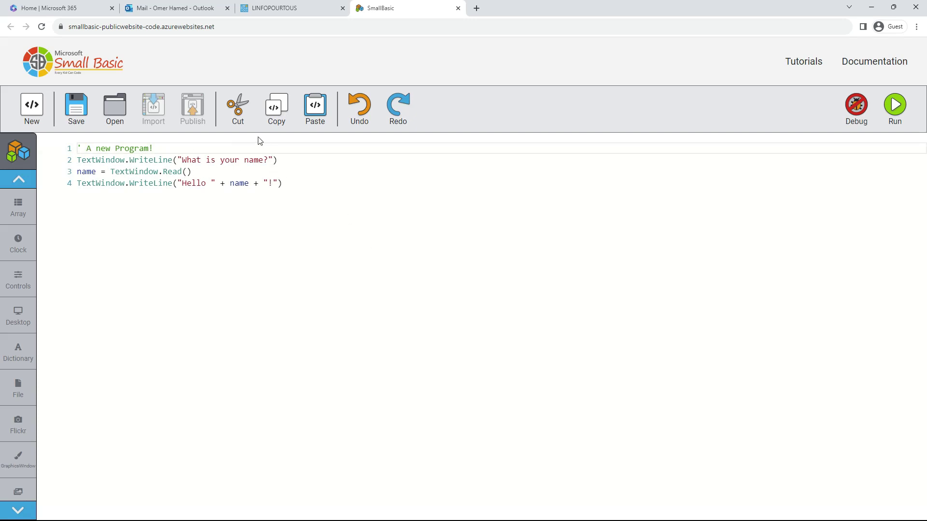
{"action": "left_click", "coordinate": [458, 8]}
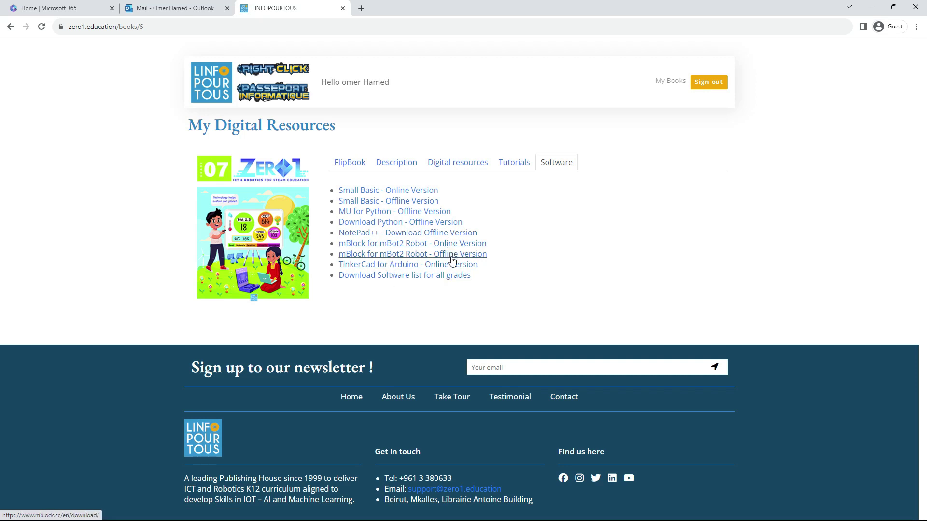
Step: Return to the book's flipbook chapter list and sign out of the student account
{"action": "left_click", "coordinate": [410, 167]}
{"action": "left_click", "coordinate": [343, 166]}
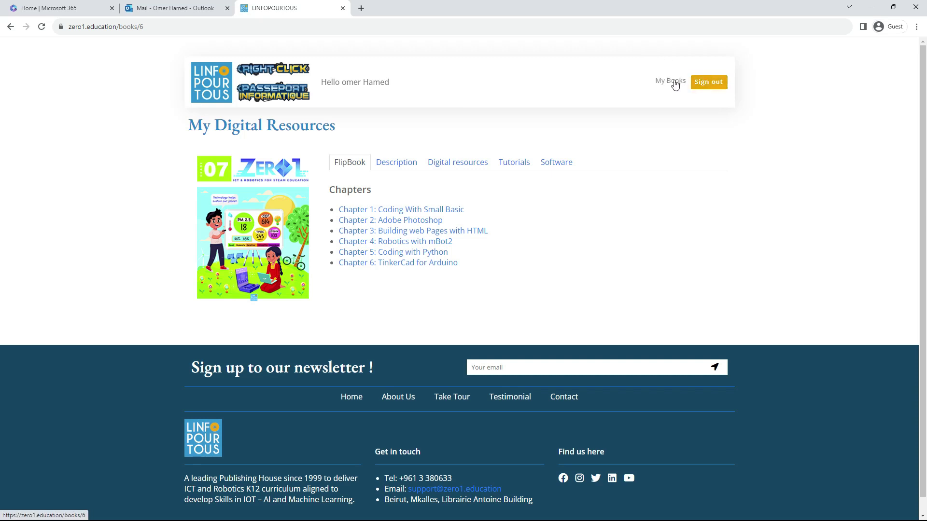
{"action": "left_click", "coordinate": [709, 82]}
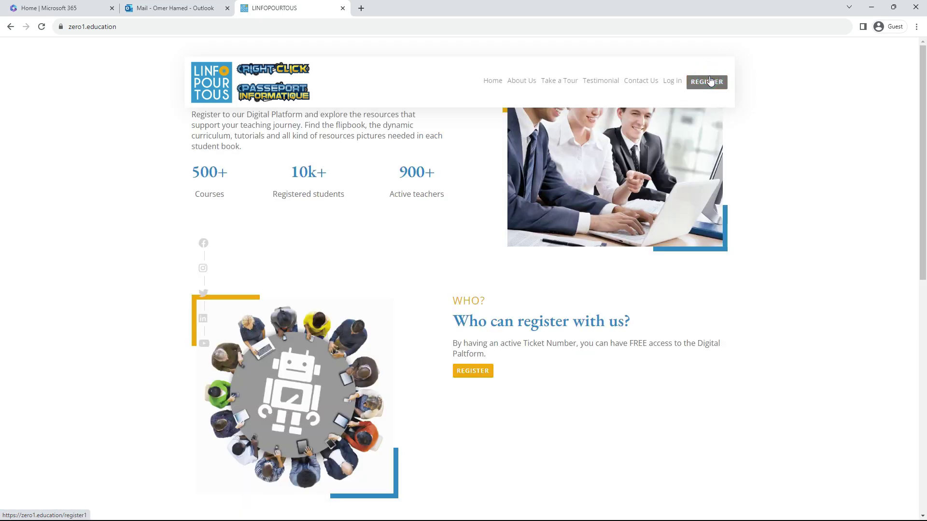